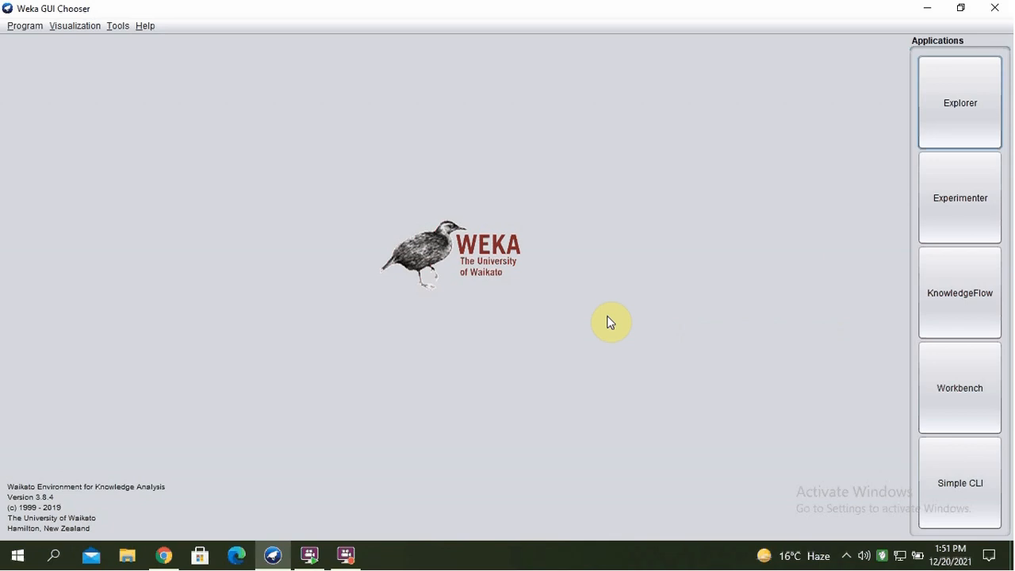
Open the Explorer in a maximized window and browse for a data file in C:\Program Files.
{"action": "left_click", "coordinate": [936, 105]}
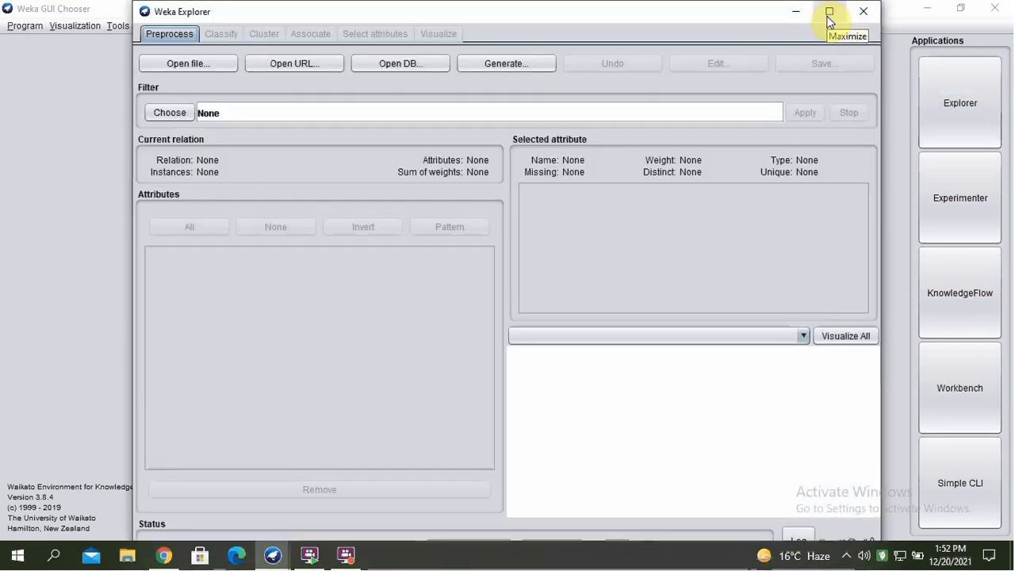
{"action": "left_click", "coordinate": [829, 12]}
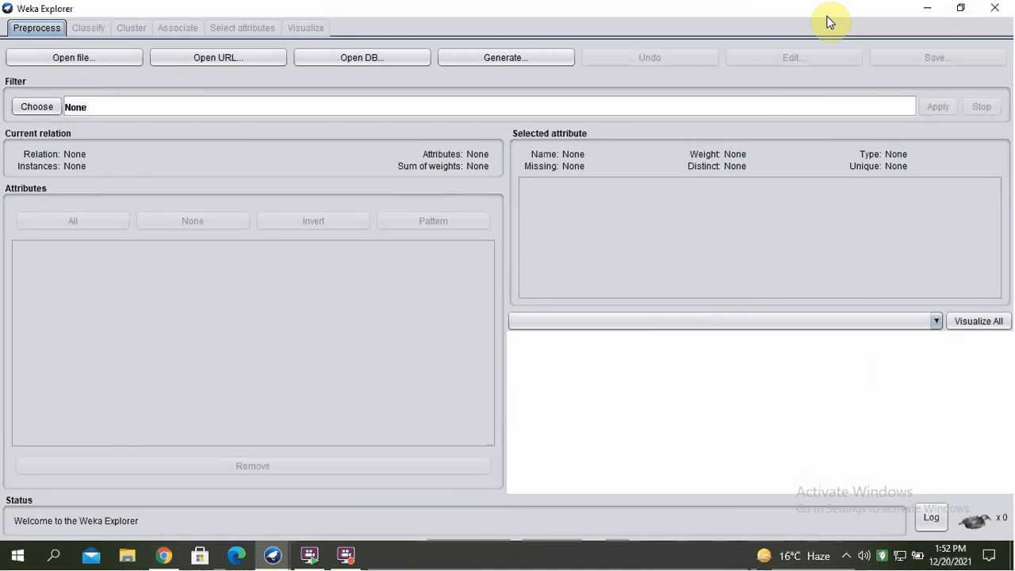
{"action": "left_click", "coordinate": [90, 69]}
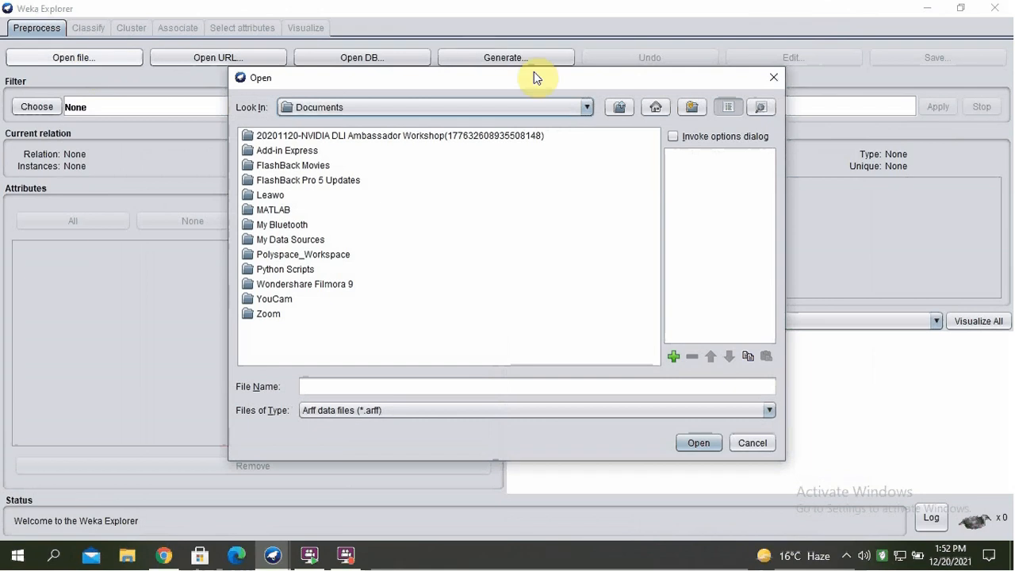
{"action": "left_click", "coordinate": [586, 109]}
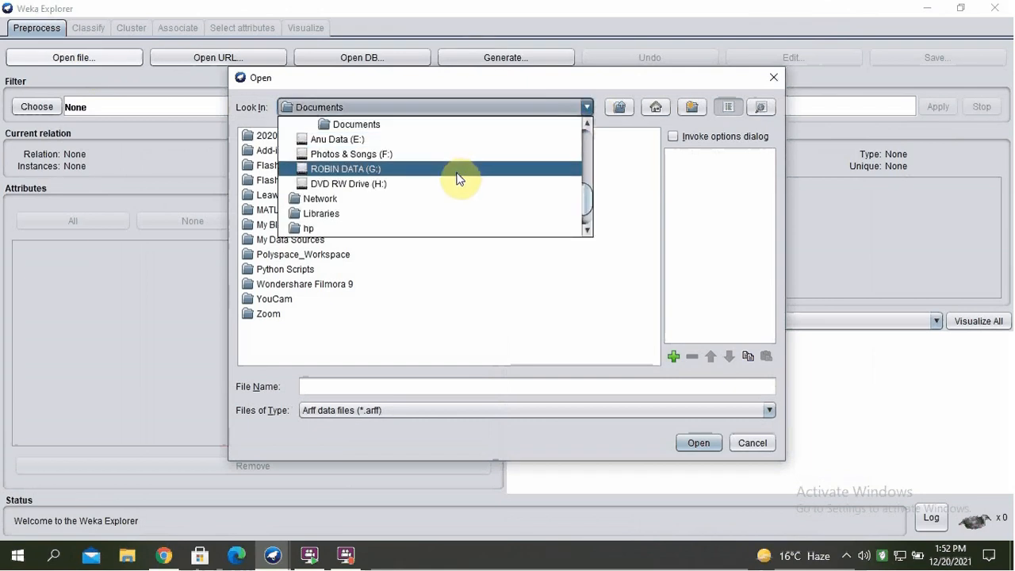
{"action": "scroll", "coordinate": [446, 173], "scroll_direction": "up", "scroll_amount": 3}
{"action": "left_click", "coordinate": [396, 175]}
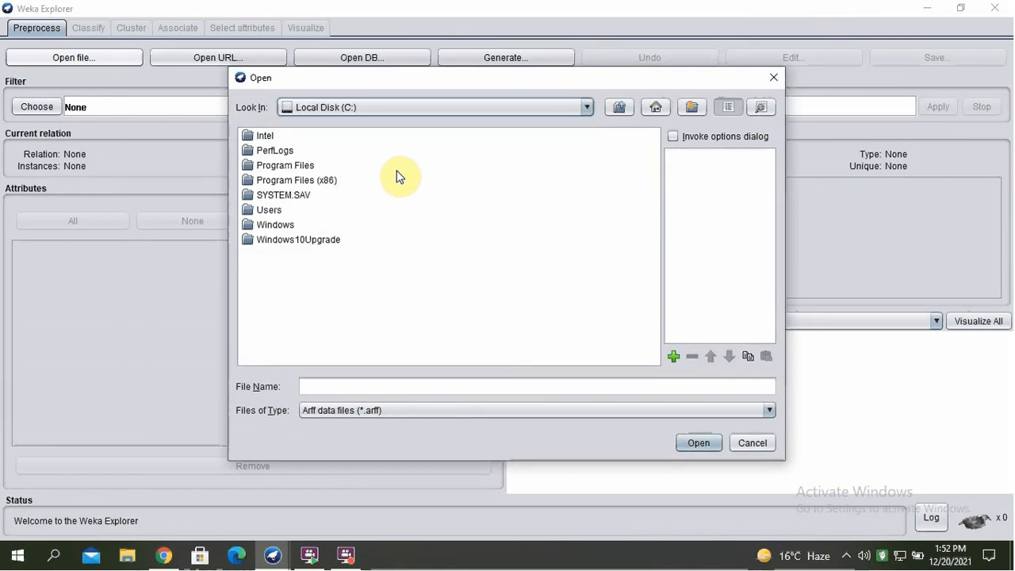
{"action": "double_click", "coordinate": [304, 164]}
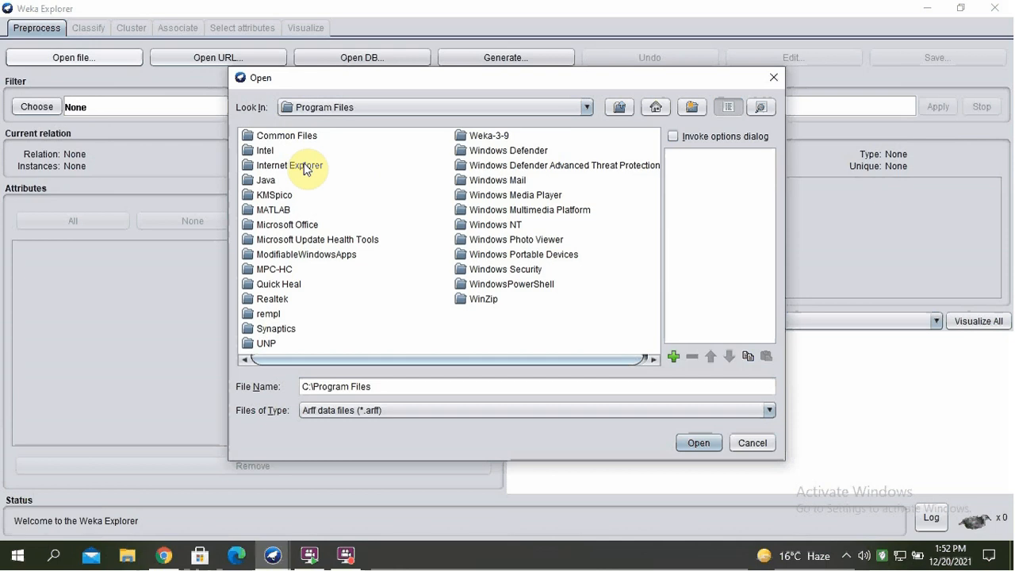
{"action": "double_click", "coordinate": [486, 135]}
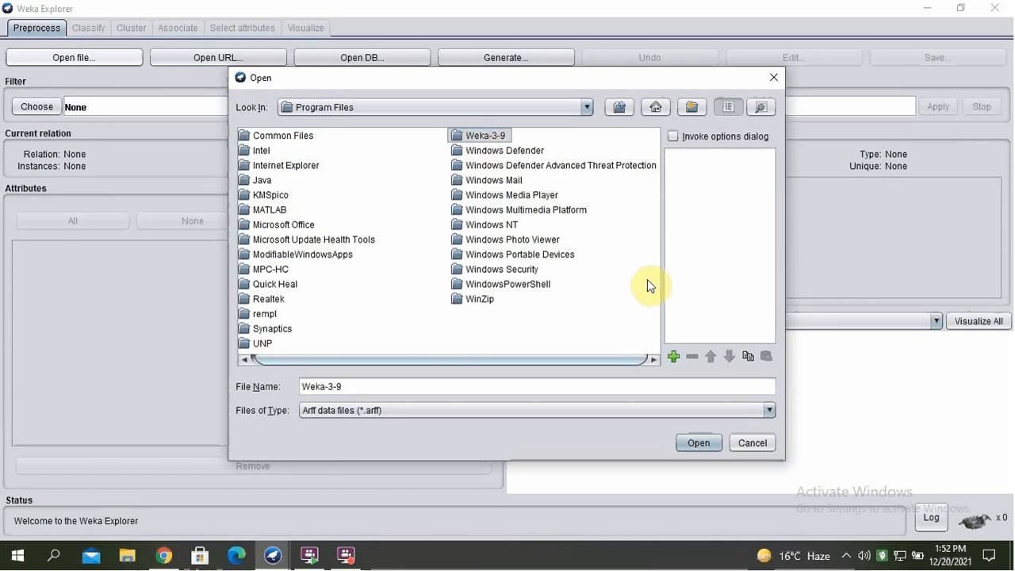
{"action": "left_click", "coordinate": [484, 140]}
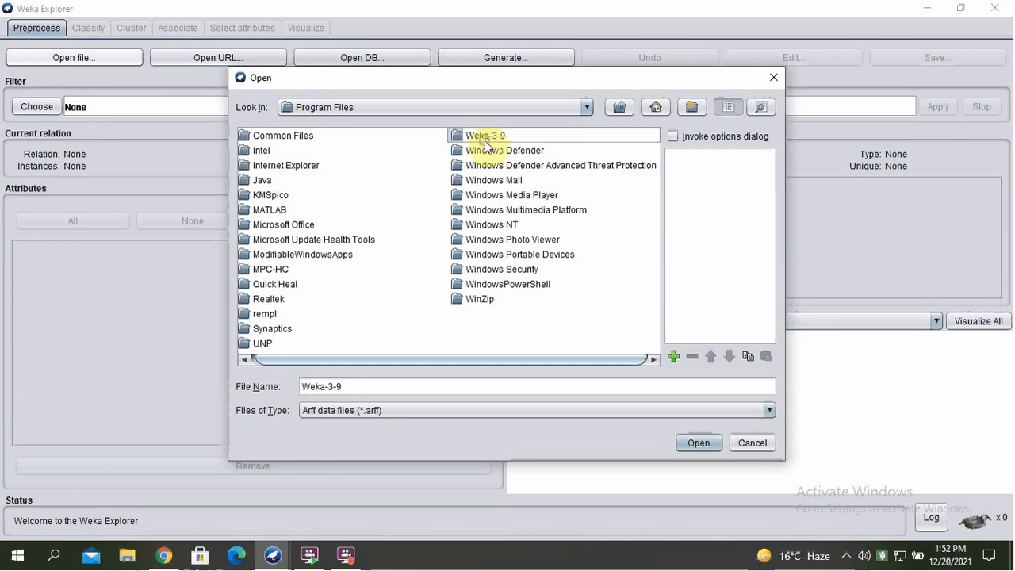
{"action": "left_click", "coordinate": [595, 271]}
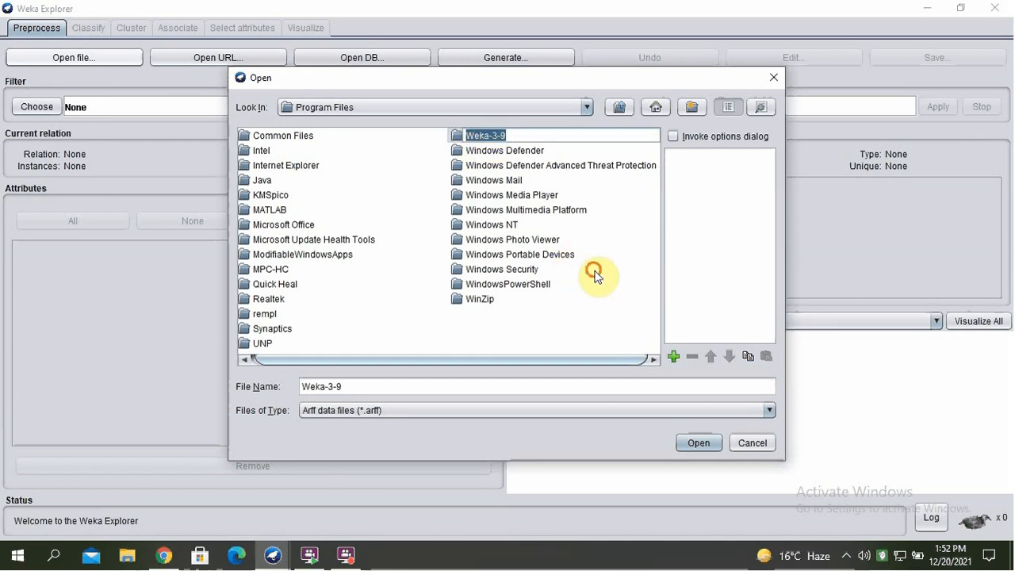
{"action": "double_click", "coordinate": [490, 138]}
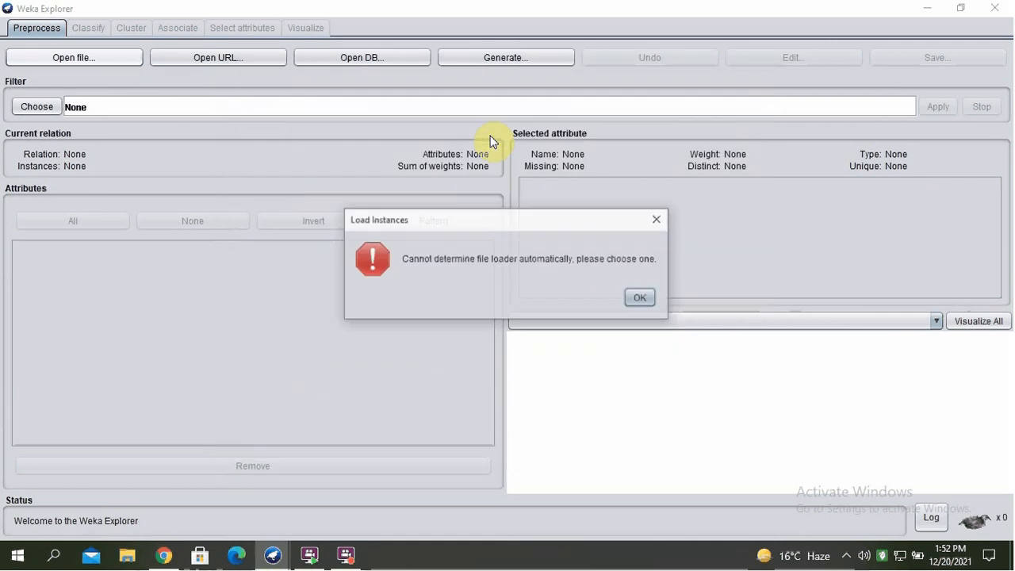
{"action": "left_click", "coordinate": [640, 299]}
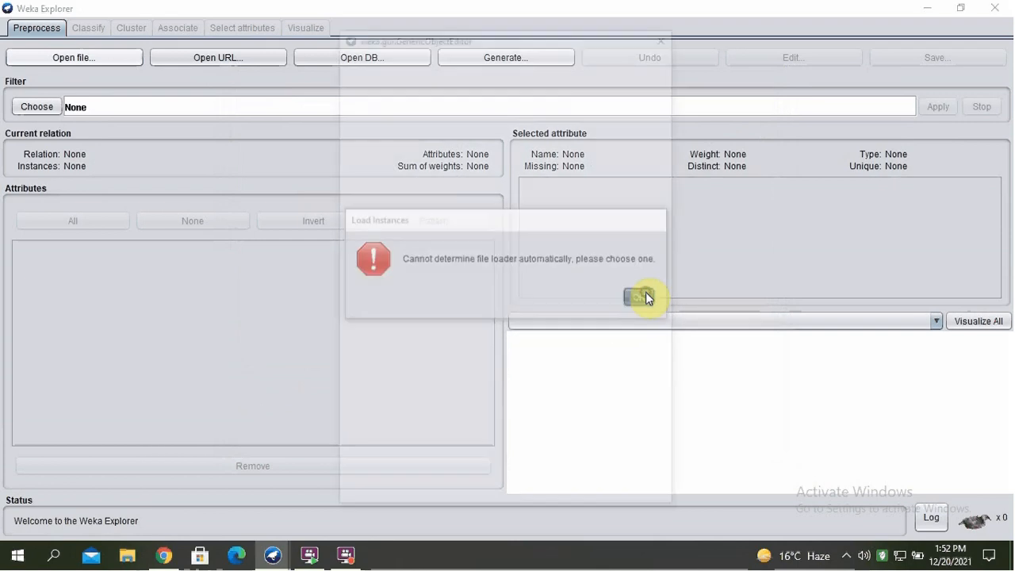
{"action": "left_click", "coordinate": [664, 33]}
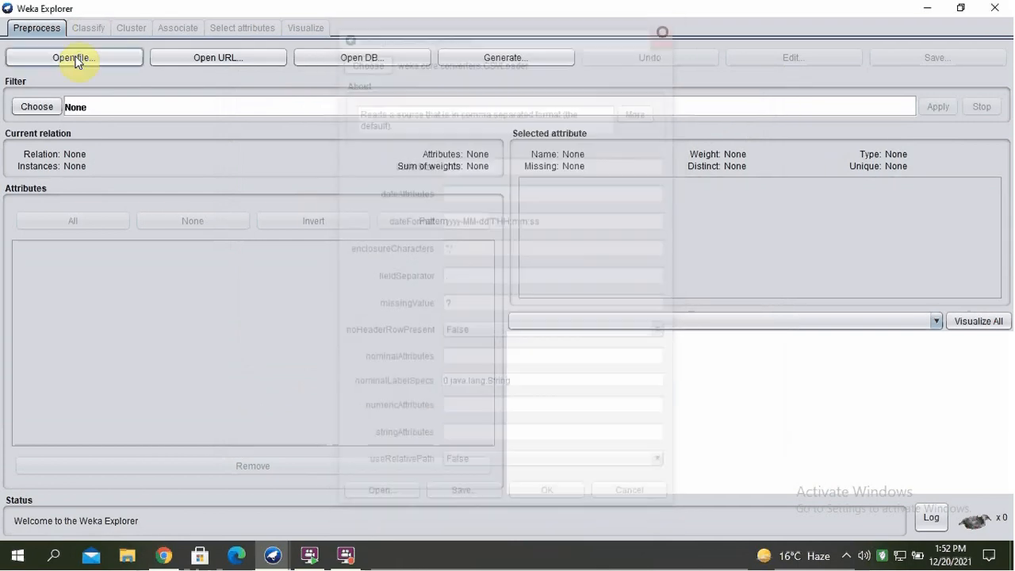
Load the supermarket.arff dataset from the data folder inside Weka-3-9.
{"action": "left_click", "coordinate": [68, 62]}
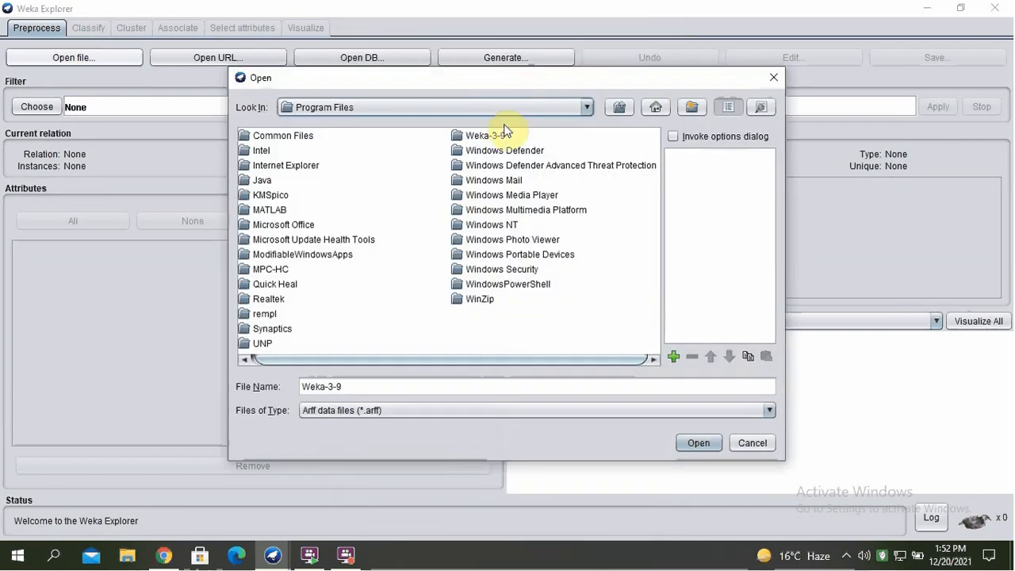
{"action": "double_click", "coordinate": [488, 139]}
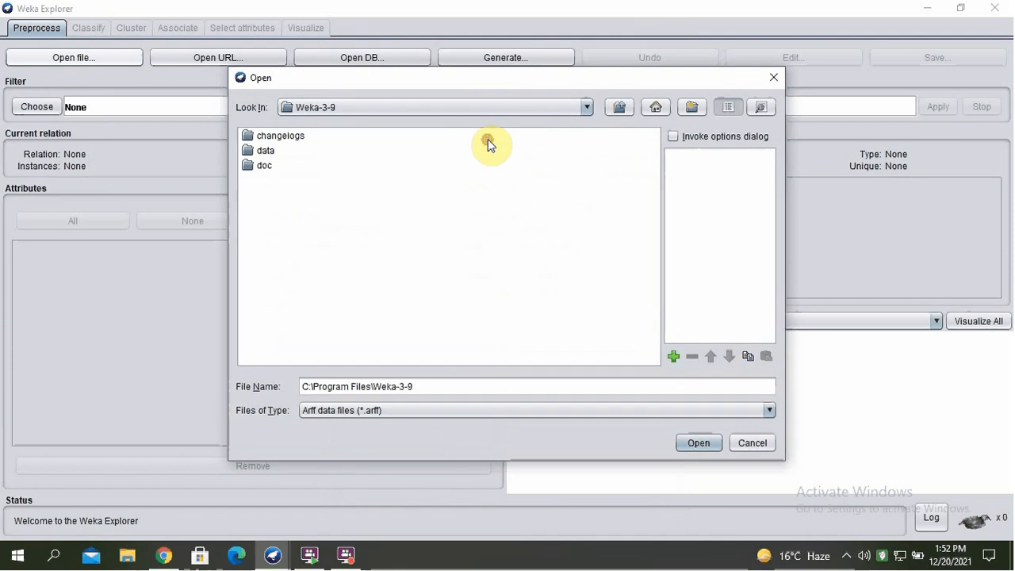
{"action": "left_click", "coordinate": [267, 154]}
{"action": "double_click", "coordinate": [266, 154]}
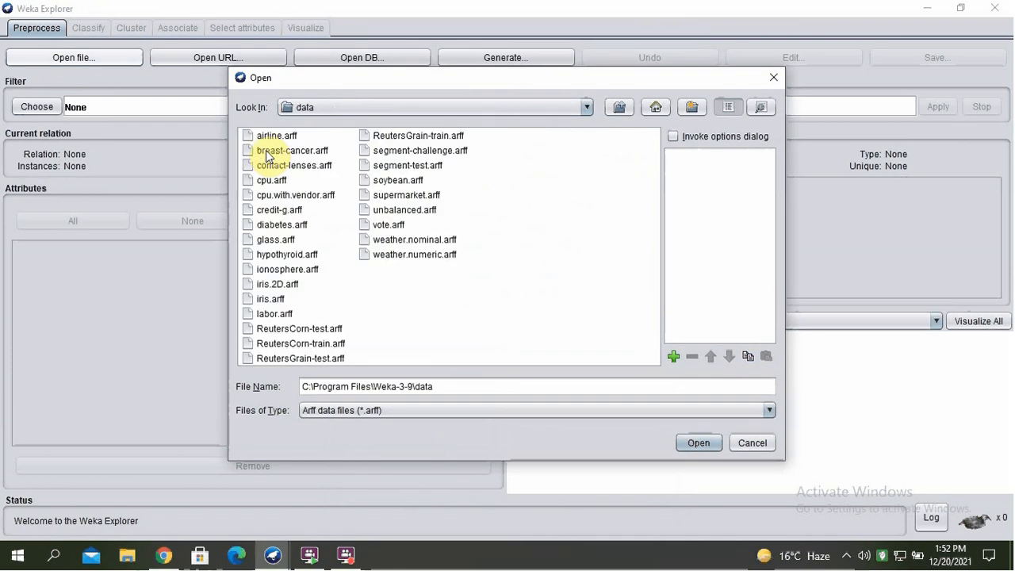
{"action": "left_click", "coordinate": [403, 197]}
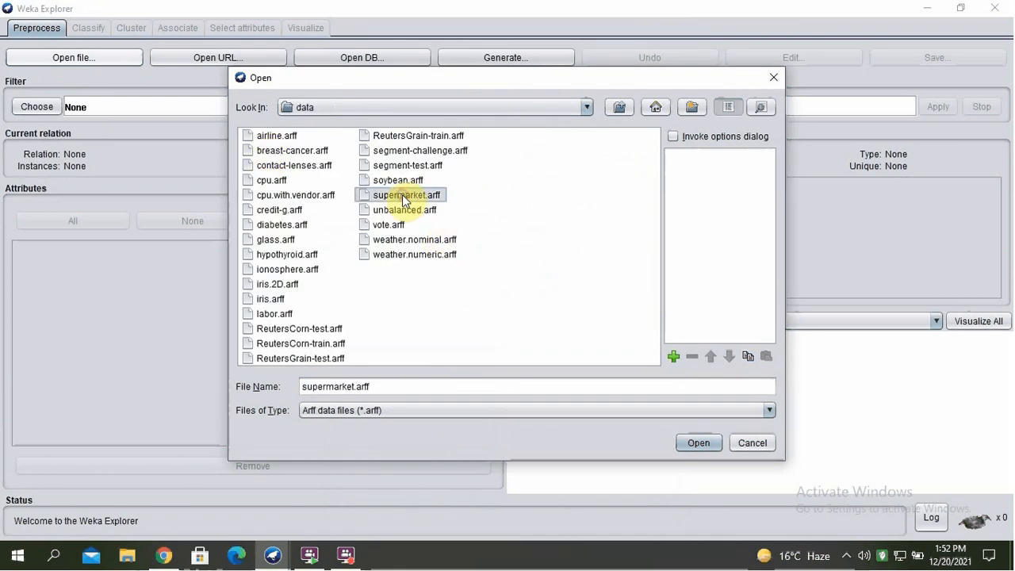
{"action": "left_click", "coordinate": [697, 444]}
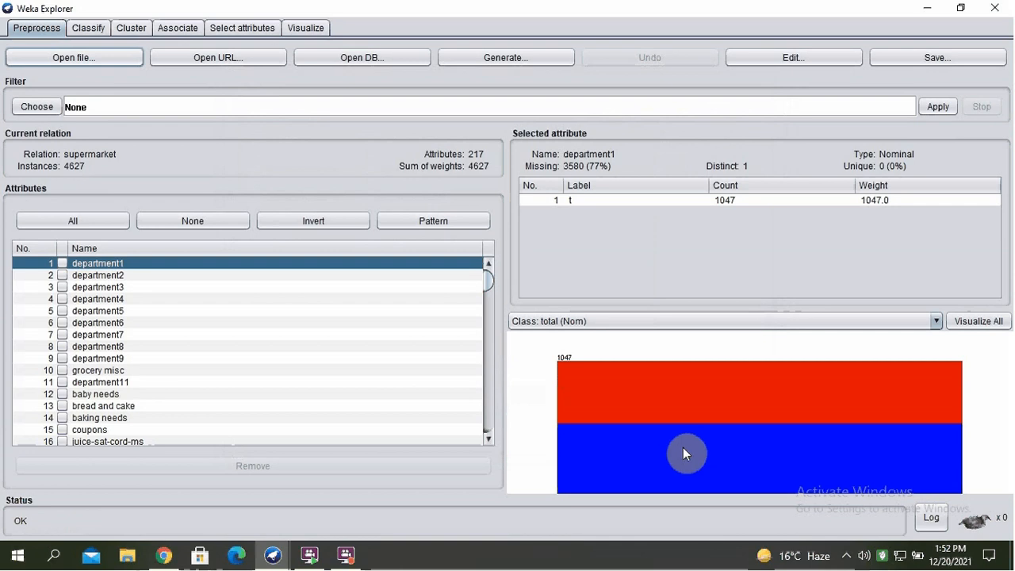
Run the Apriori associator on the supermarket dataset with its default parameters.
{"action": "mouse_move", "coordinate": [683, 449]}
{"action": "left_click", "coordinate": [177, 28]}
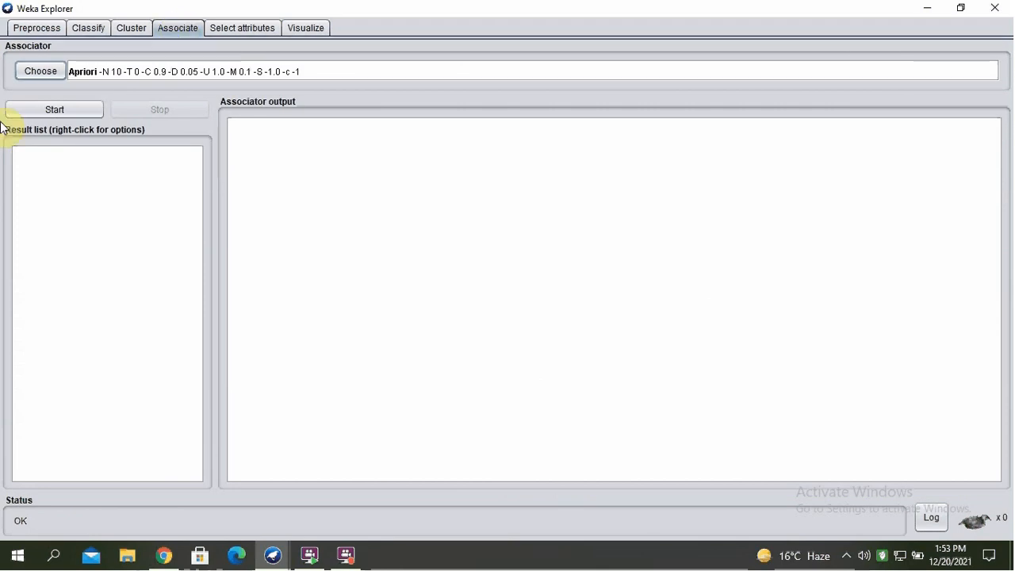
{"action": "left_click", "coordinate": [86, 72]}
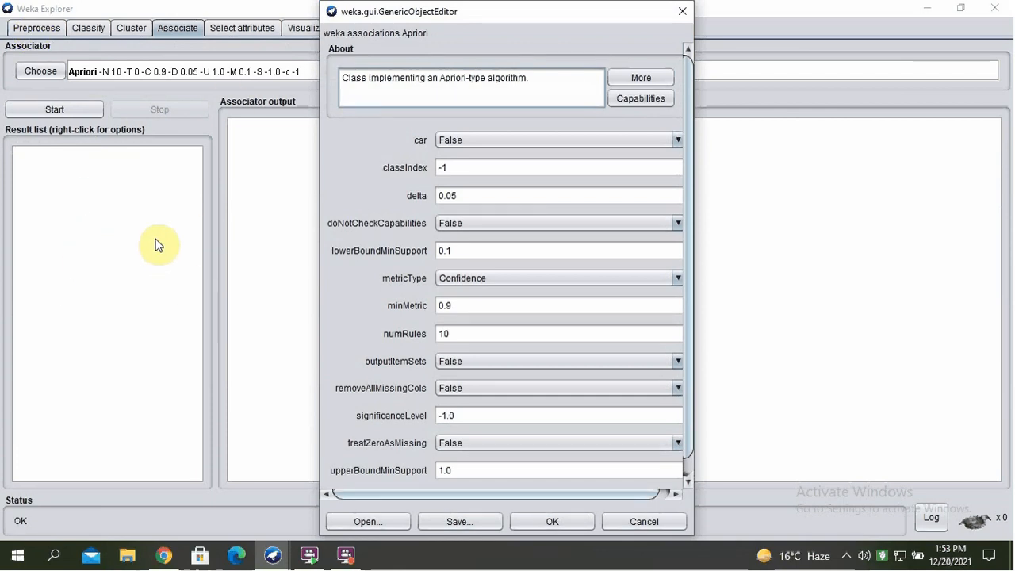
{"action": "left_click", "coordinate": [534, 521]}
{"action": "left_click", "coordinate": [60, 111]}
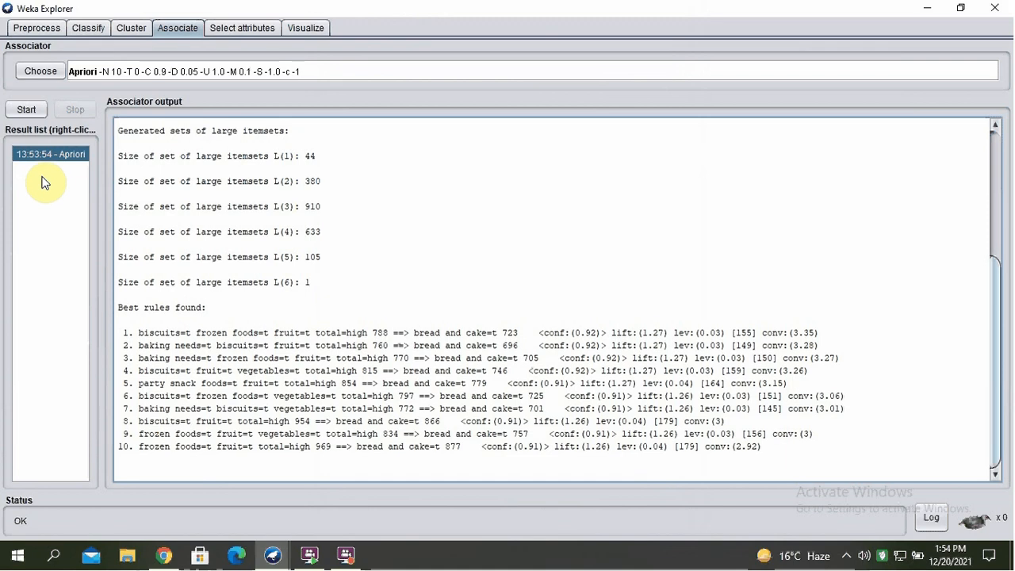
Review the loaded dataset's attributes and the Apriori parameter settings, leaving the settings as they are.
{"action": "left_click", "coordinate": [24, 27]}
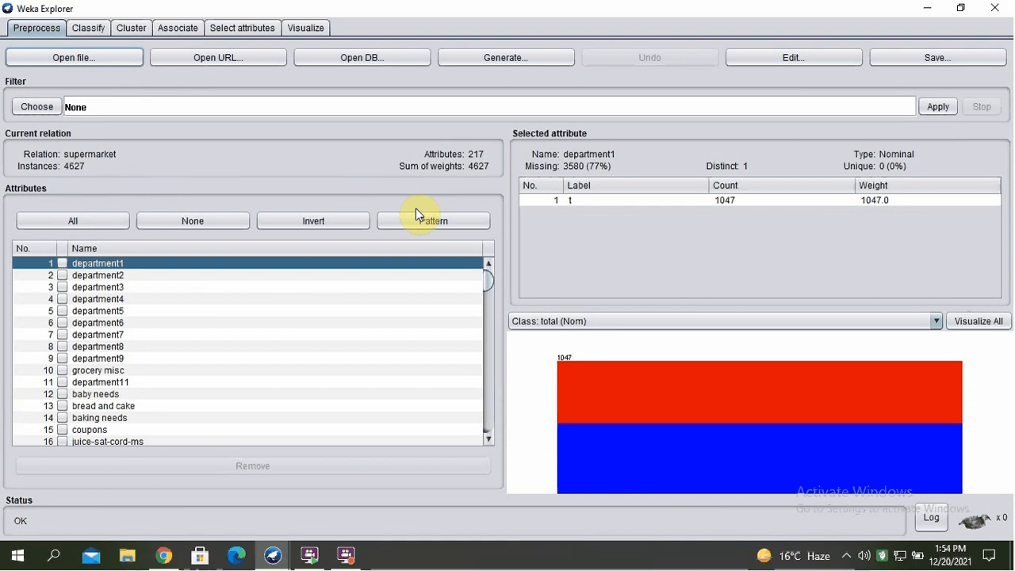
{"action": "left_click", "coordinate": [181, 28]}
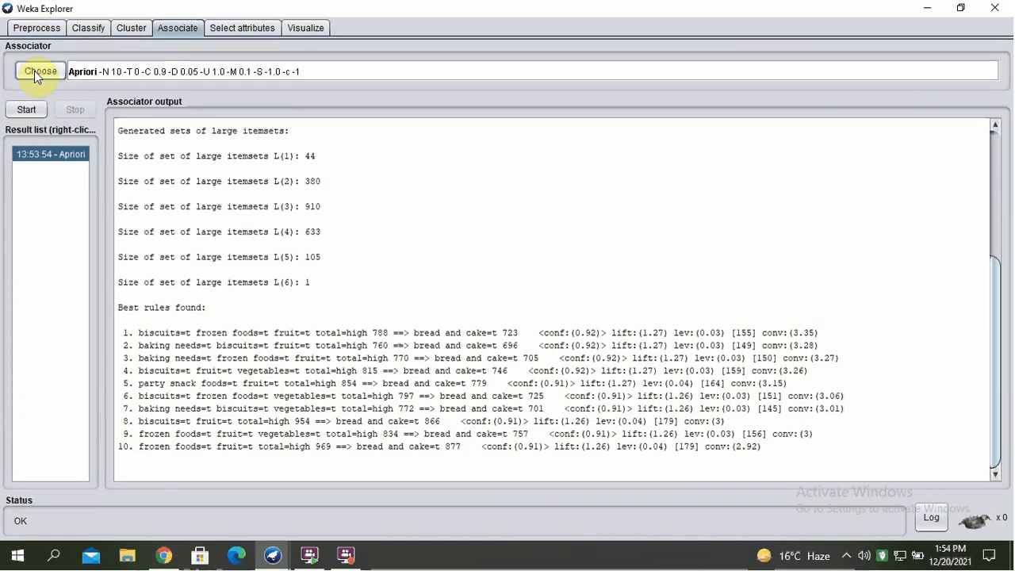
{"action": "left_click", "coordinate": [78, 76]}
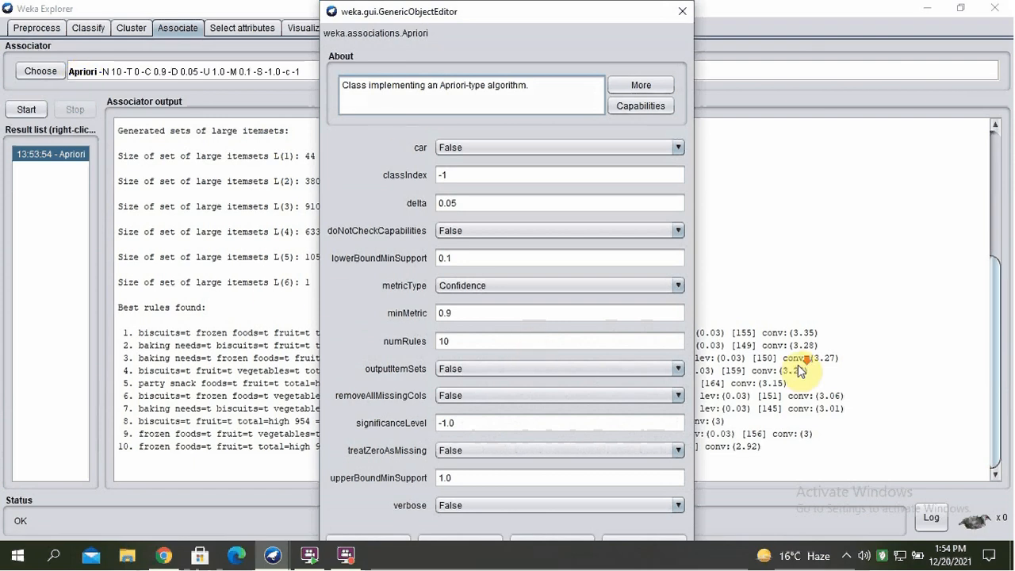
{"action": "left_click", "coordinate": [682, 11]}
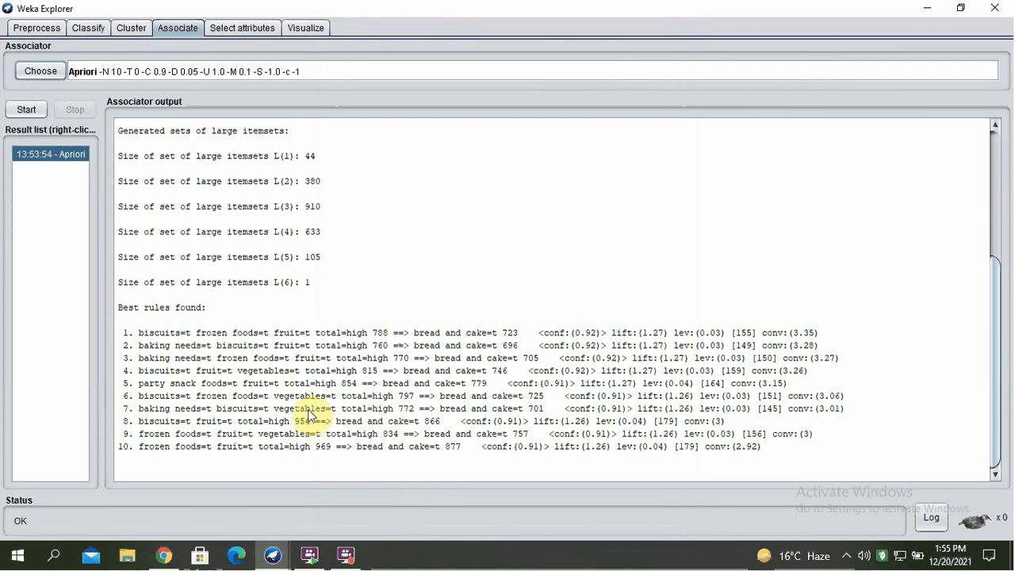
Read through the Apriori output, from the run information and support settings to the itemset sizes and best rules.
{"action": "scroll", "coordinate": [738, 300], "scroll_direction": "up", "scroll_amount": 6}
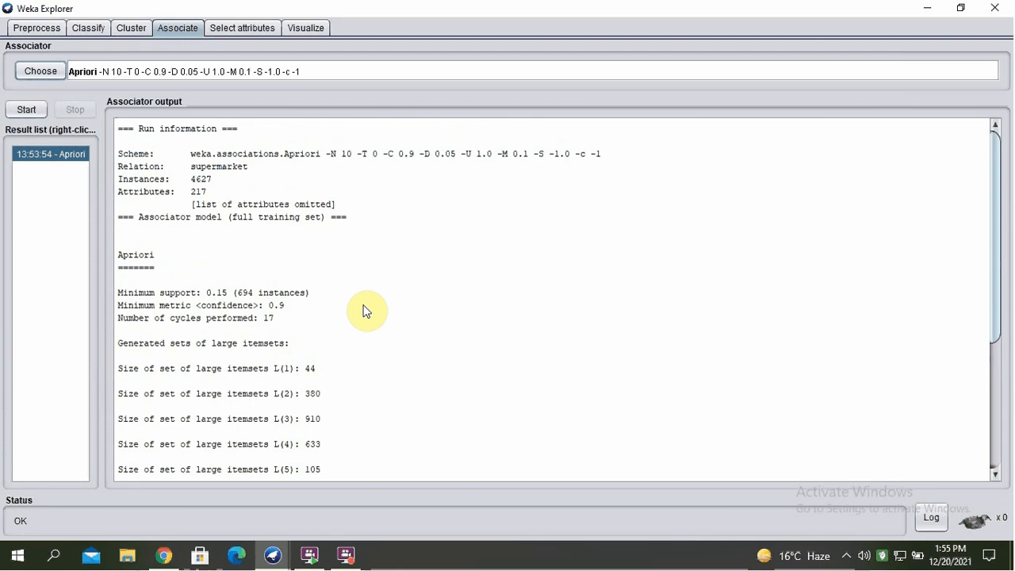
{"action": "scroll", "coordinate": [365, 309], "scroll_direction": "down", "scroll_amount": 1}
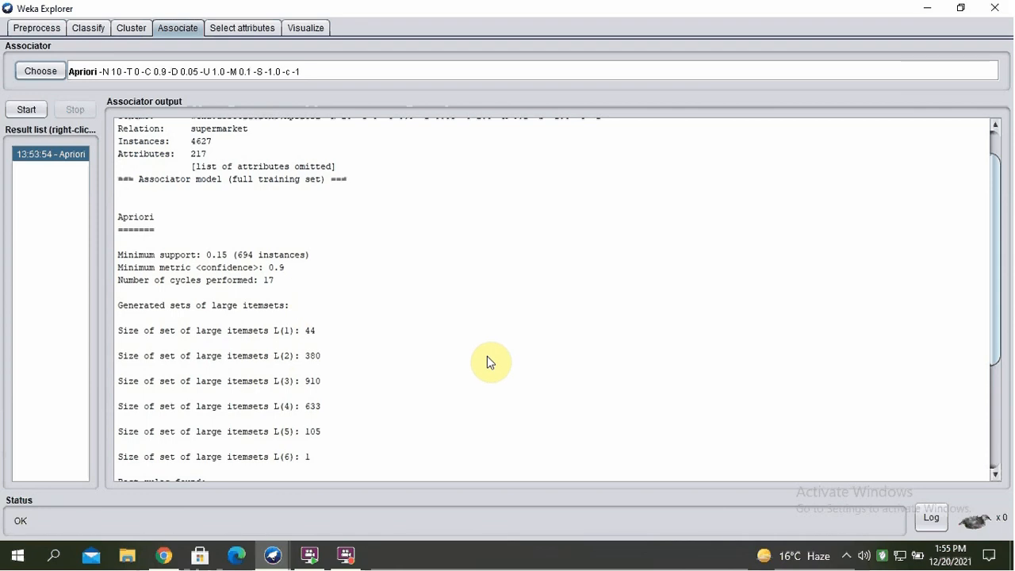
{"action": "scroll", "coordinate": [487, 361], "scroll_direction": "down", "scroll_amount": 2}
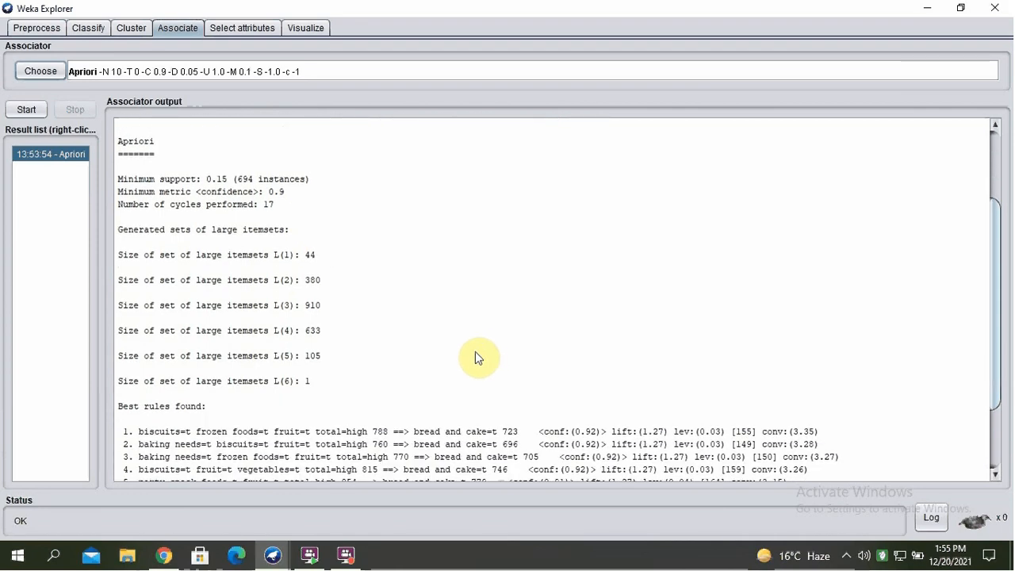
{"action": "scroll", "coordinate": [475, 358], "scroll_direction": "down", "scroll_amount": 2}
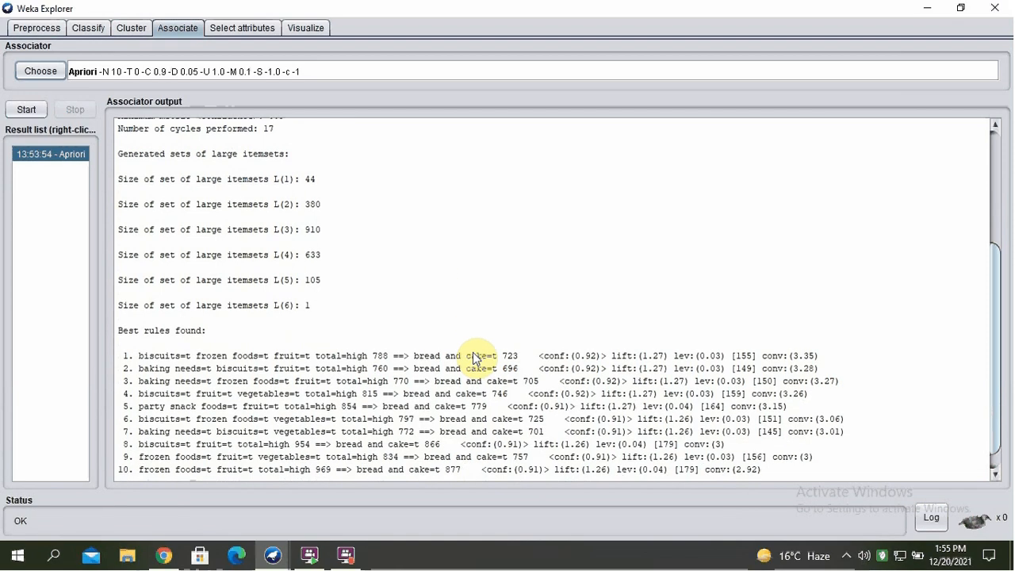
{"action": "scroll", "coordinate": [475, 356], "scroll_direction": "down", "scroll_amount": 1}
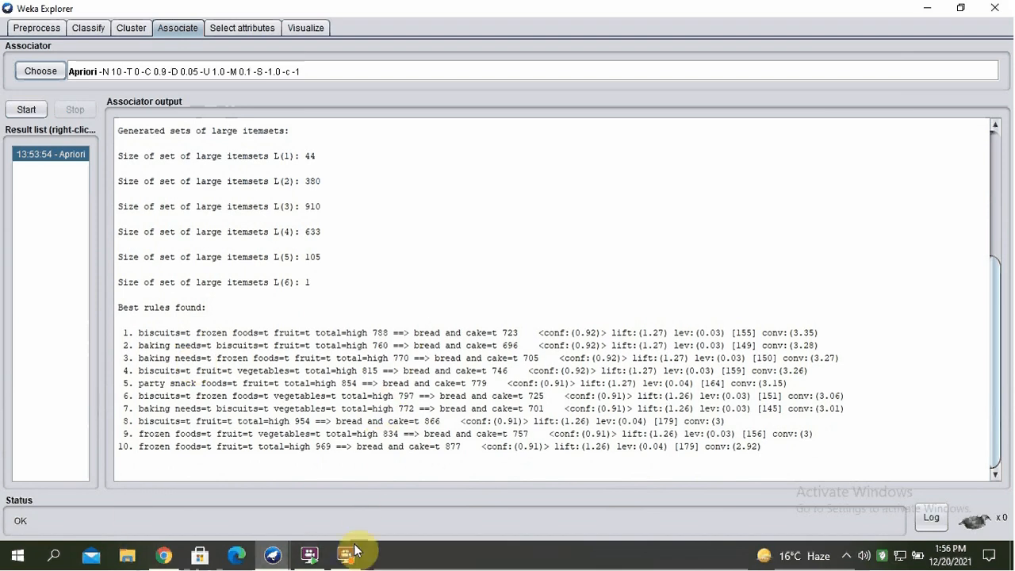
{"action": "mouse_move", "coordinate": [354, 550]}
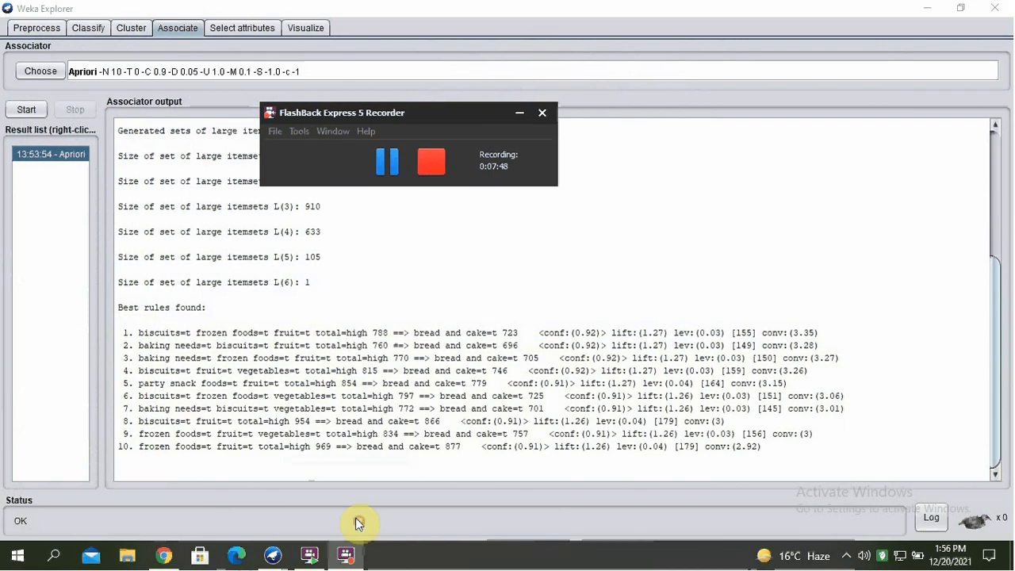
{"action": "left_click", "coordinate": [359, 520]}
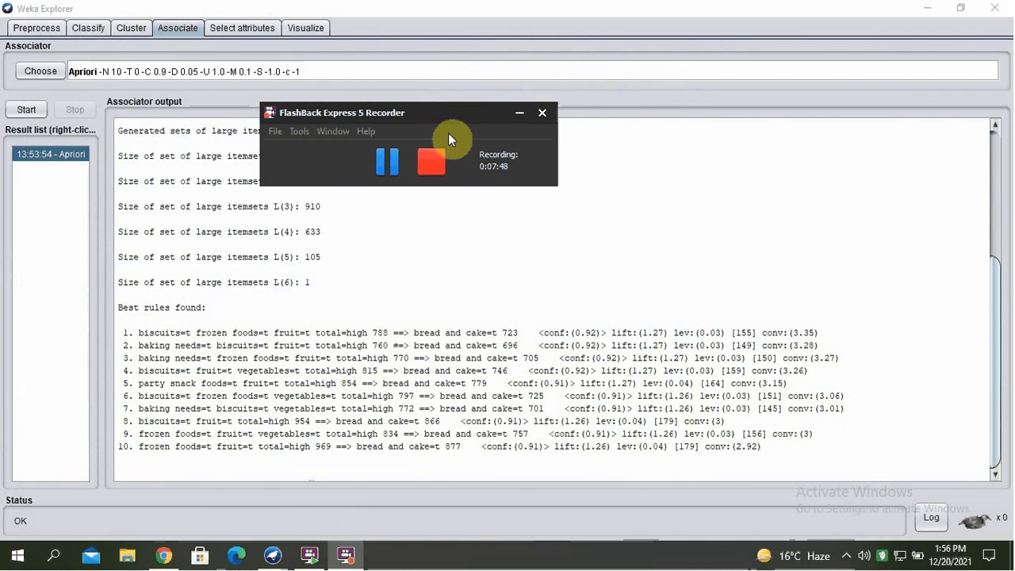